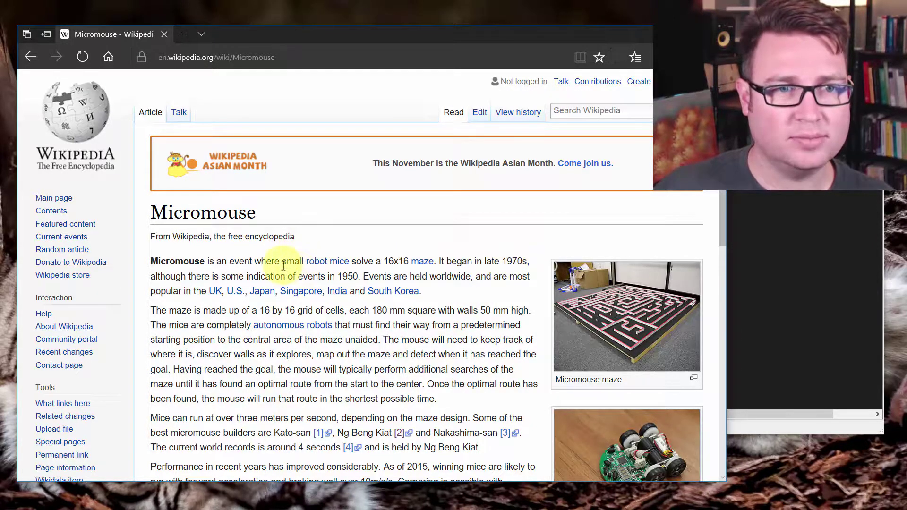
Scroll to the end of the Micromouse article and bring the MATLAB R2017a window to the front.
scroll(529, 289, down, 1)
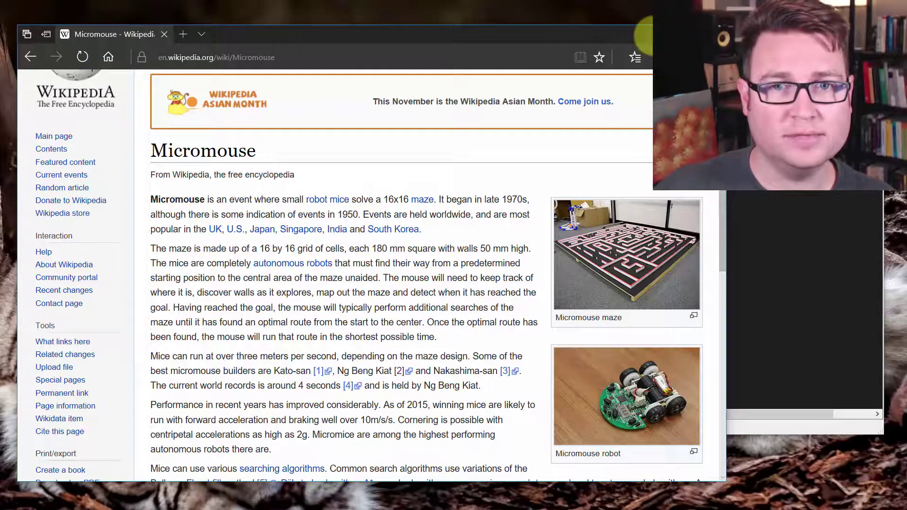
click(666, 34)
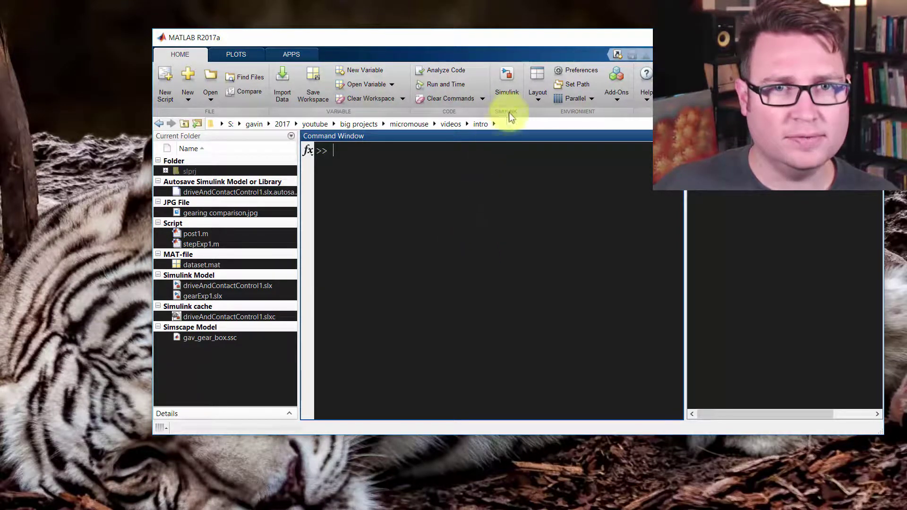
Launch Simulink, create a Blank Model, and move the untitled window to the screen centre.
click(506, 82)
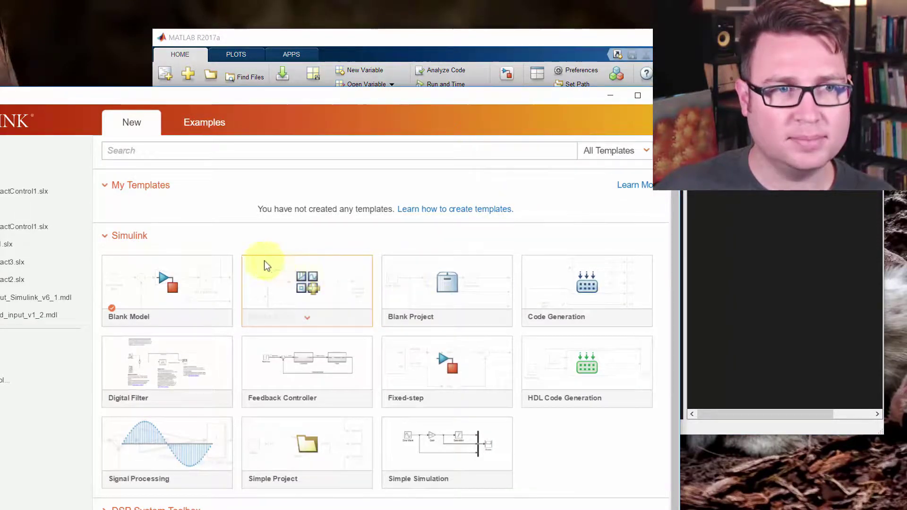
click(171, 287)
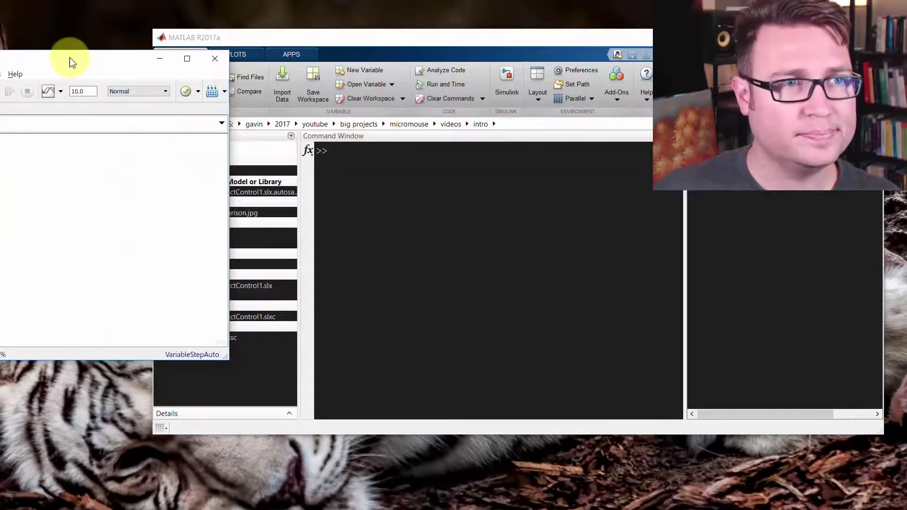
drag(69, 58, 730, 128)
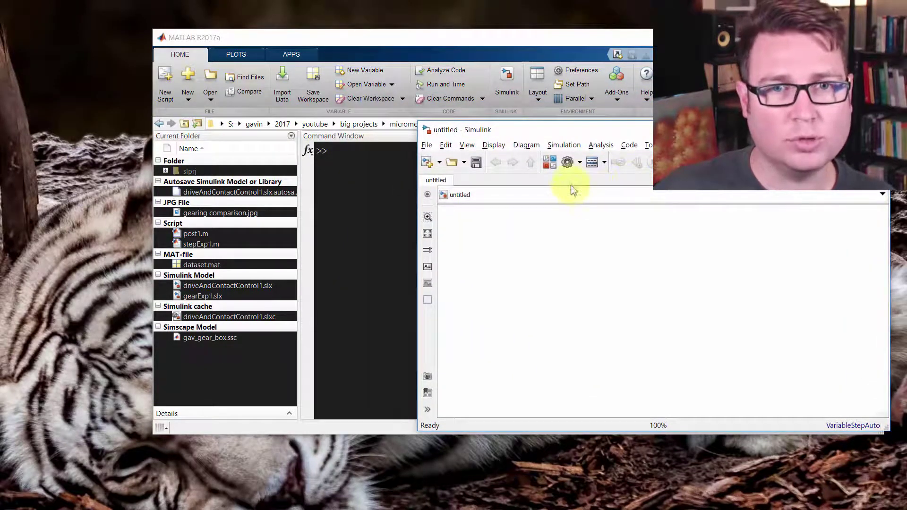
Drag a Solid block from Simscape > Multibody > Body Elements in the Library Browser into the untitled model.
click(552, 163)
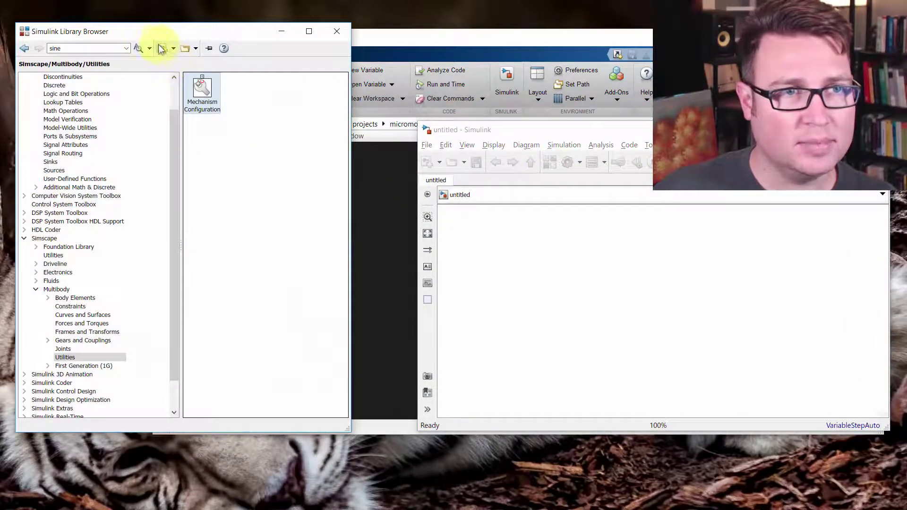
drag(147, 37, 173, 61)
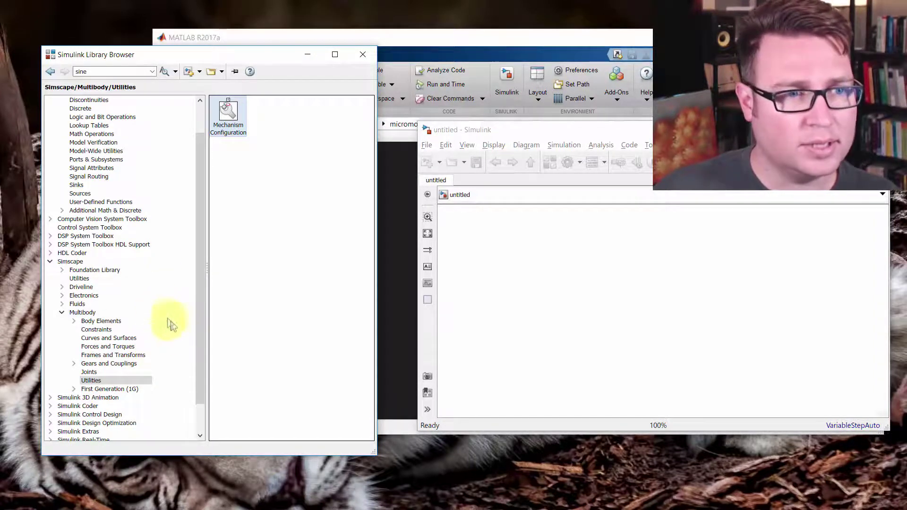
click(108, 321)
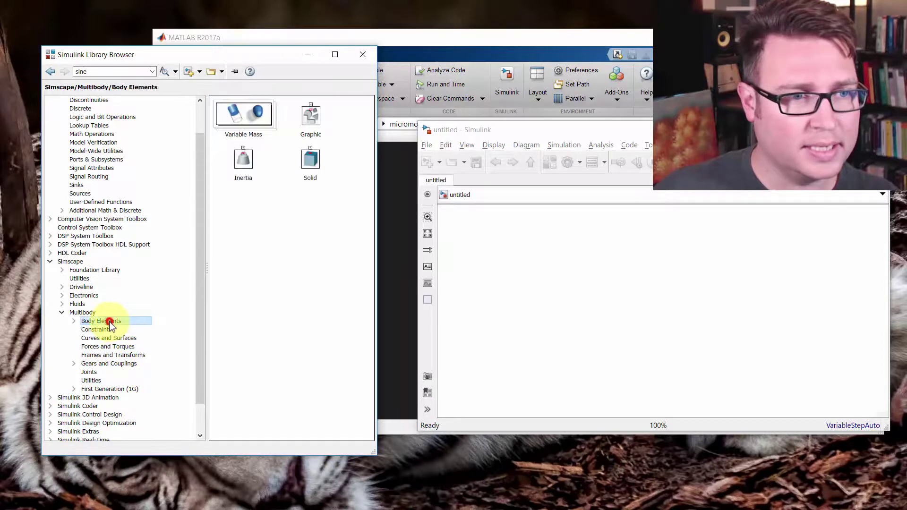
click(73, 322)
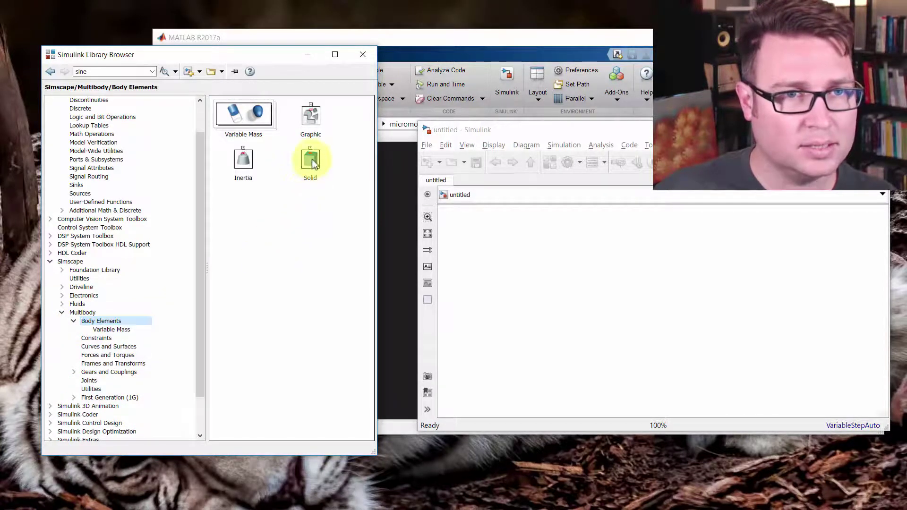
drag(314, 163, 614, 303)
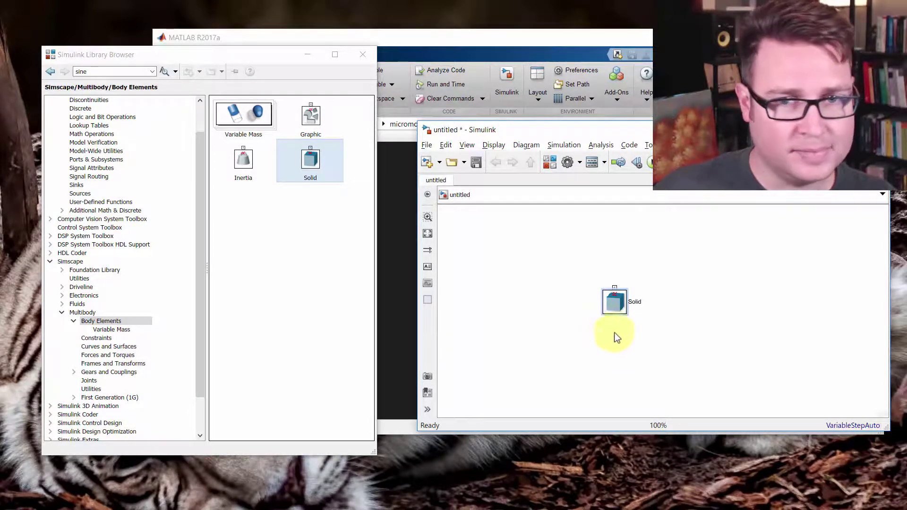
Open the Solid block's parameters and keep the Dimensions unit set to m.
double_click(613, 304)
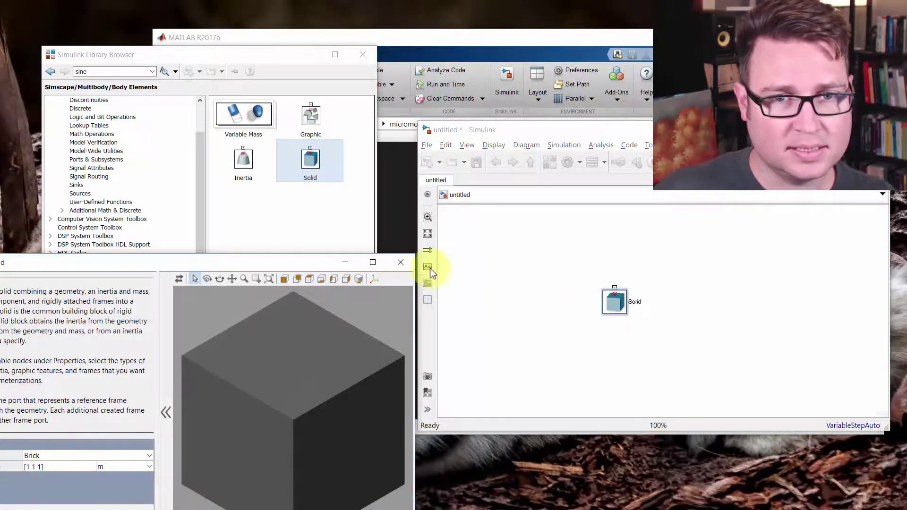
click(401, 261)
double_click(613, 303)
drag(304, 257, 382, 149)
click(181, 366)
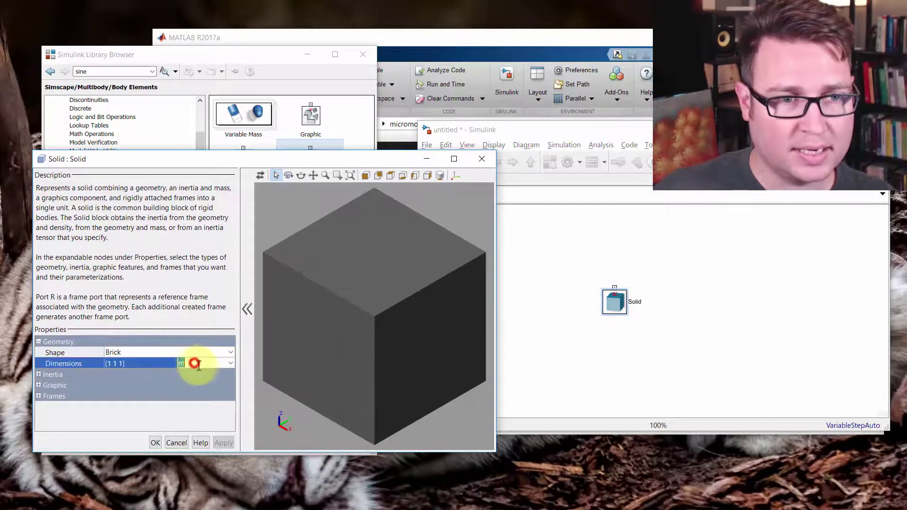
click(231, 364)
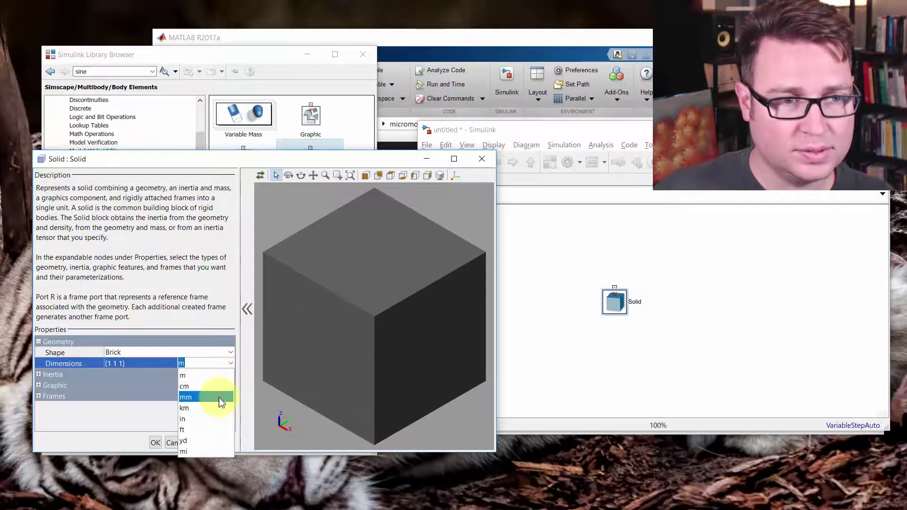
click(219, 397)
click(107, 363)
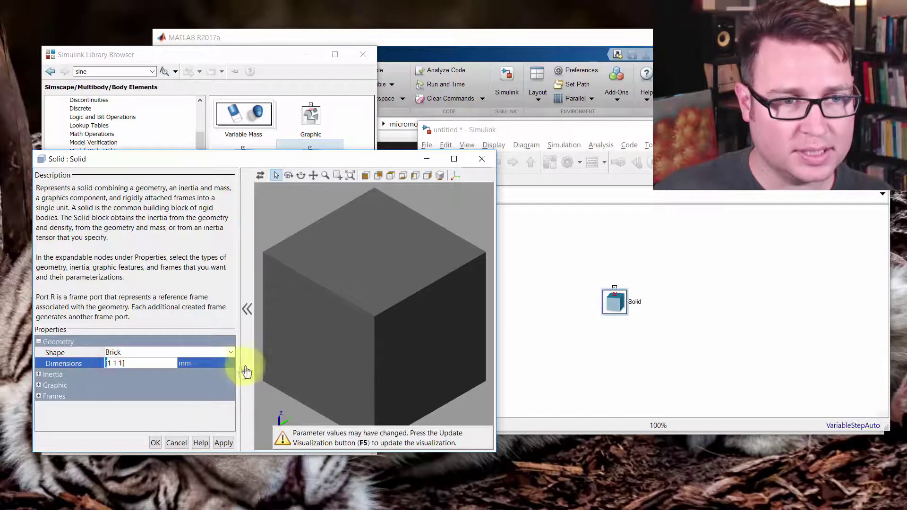
click(230, 363)
click(202, 375)
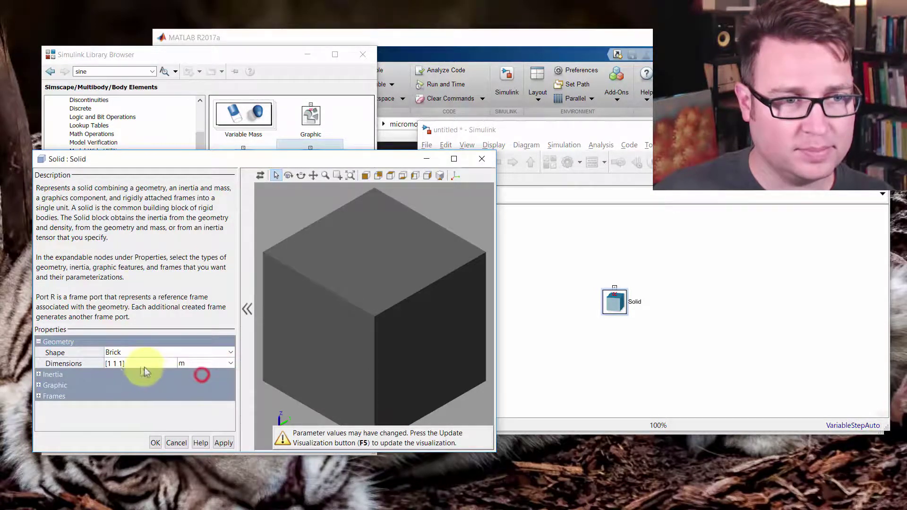
Change the brick Dimensions from [1 1 1] to [10 10 0.01].
click(113, 363)
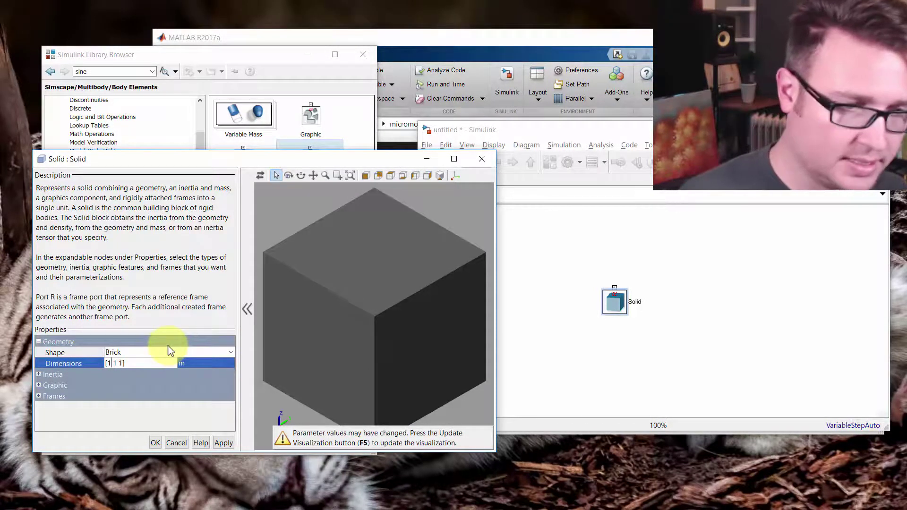
key(Right)
text(0)
key(Right)
key(Right)
text(0)
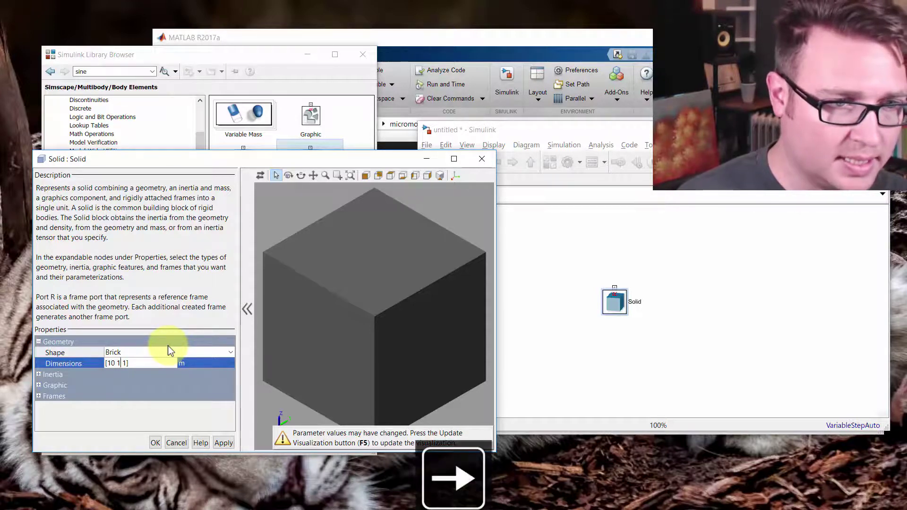
key(Right)
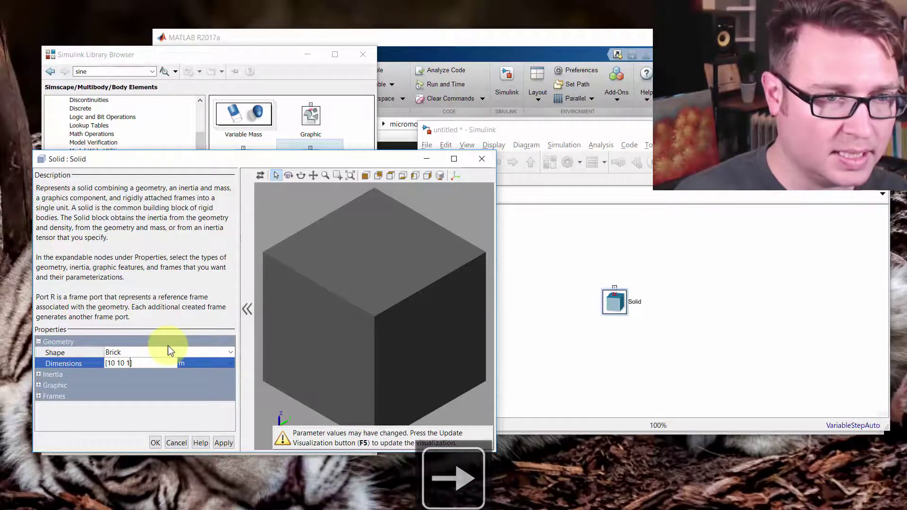
key(BackSpace)
text(0.01)
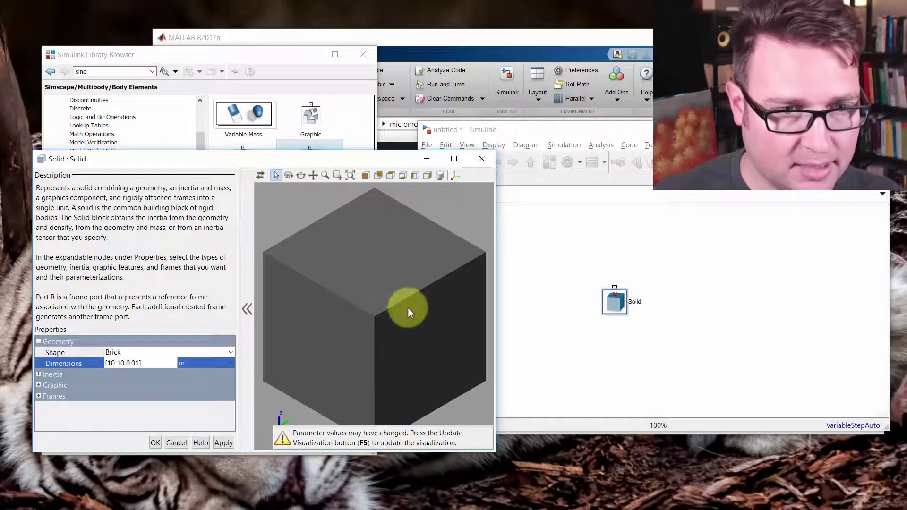
Refresh the preview to check the thin plate edge-on, then accept with OK.
key(F5)
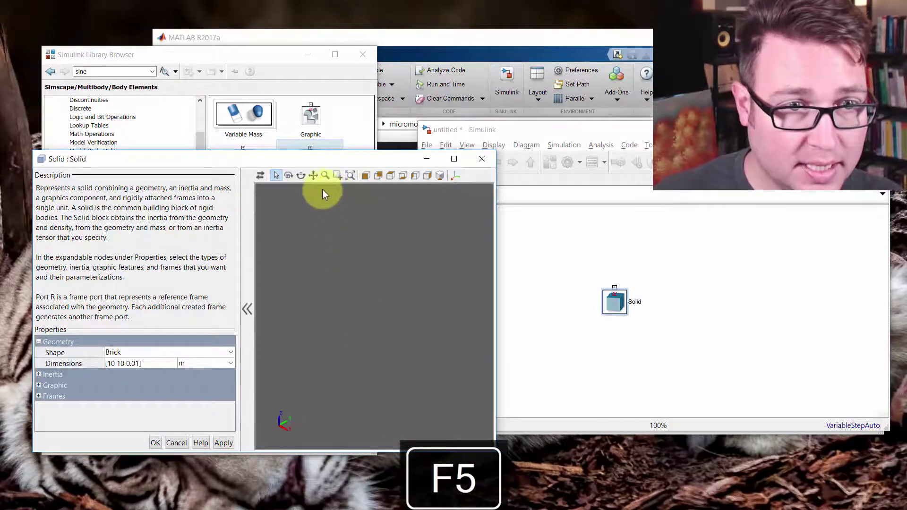
click(351, 178)
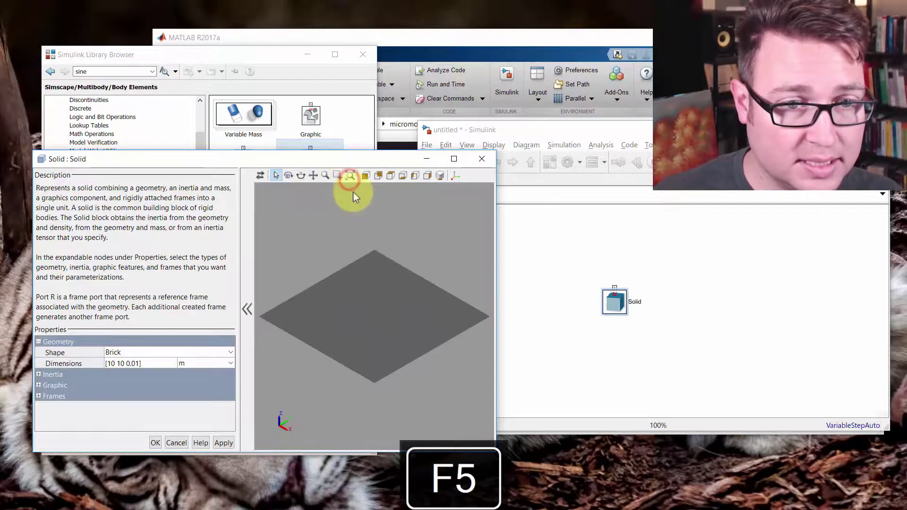
drag(385, 407, 377, 347)
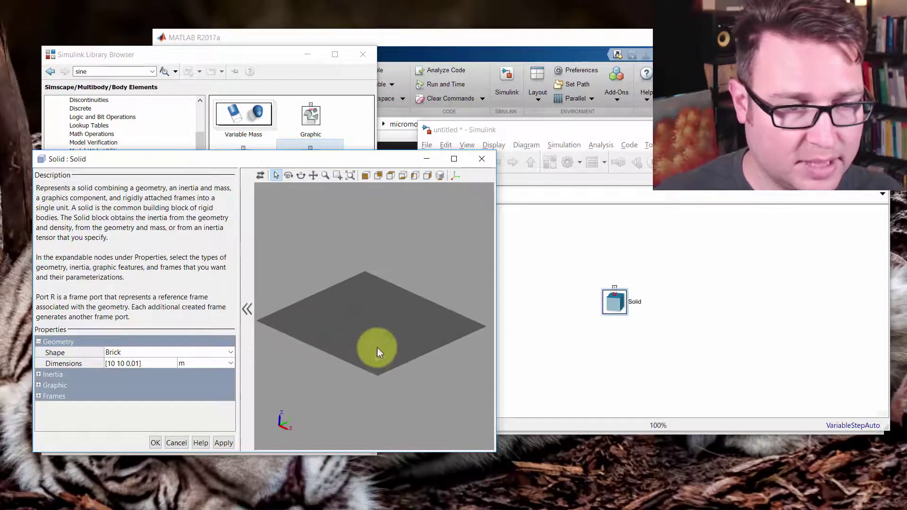
click(156, 443)
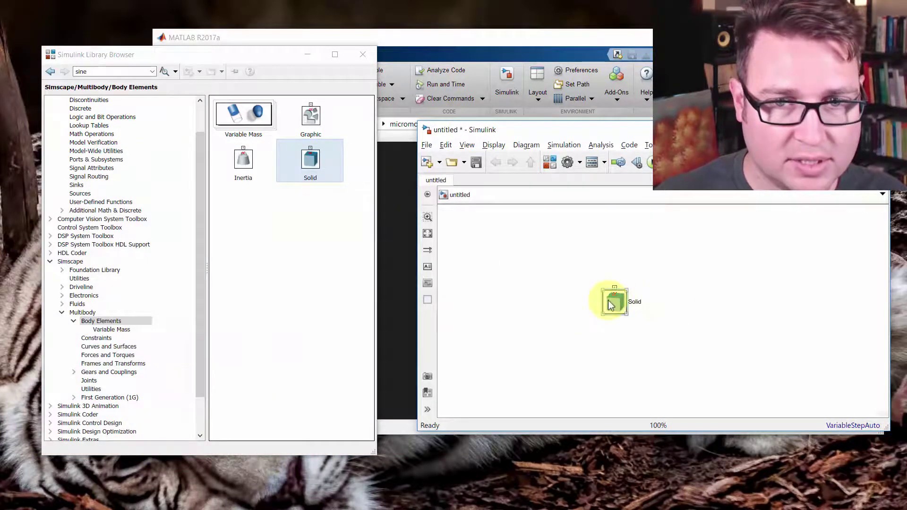
Add World Frame and Rigid Transform blocks from Frames and Transforms beside the Solid plate.
drag(612, 303, 667, 312)
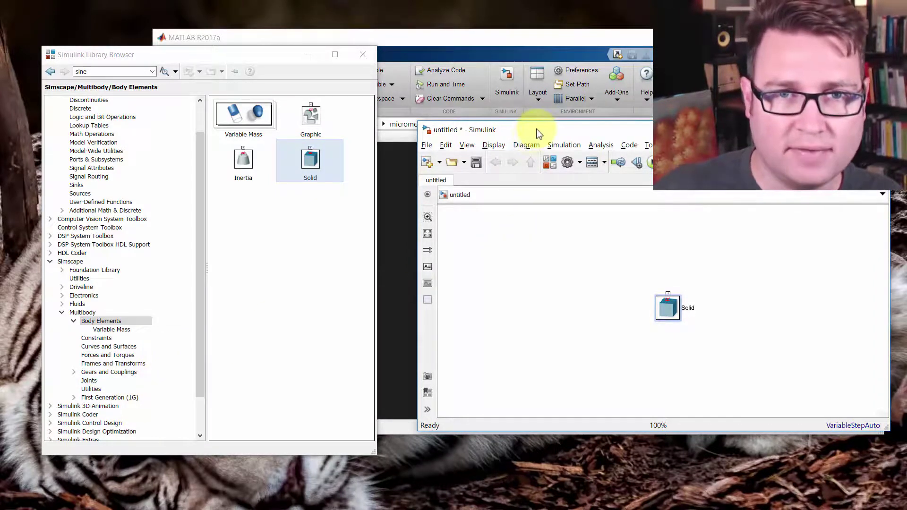
drag(537, 129, 527, 129)
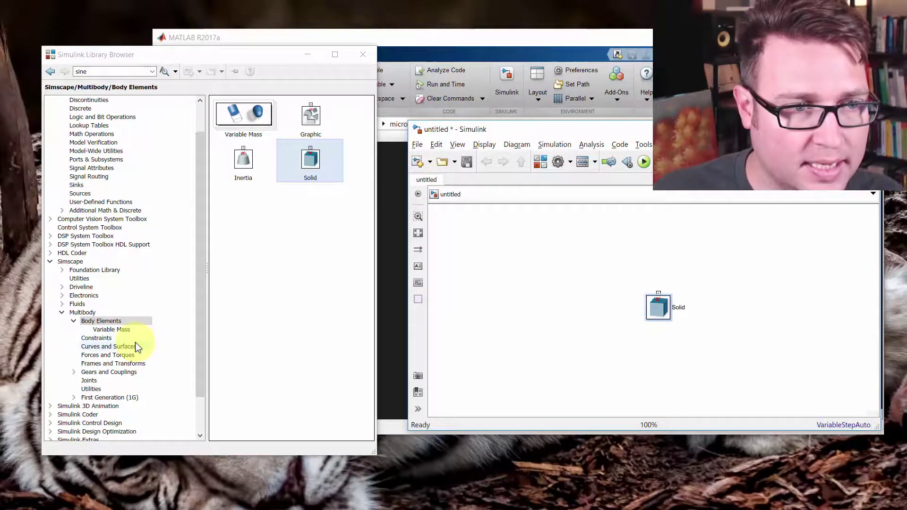
click(131, 364)
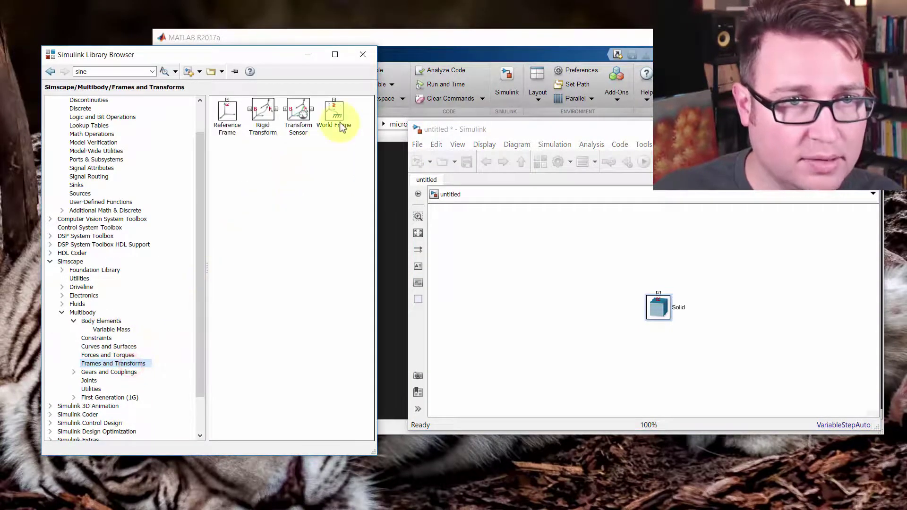
mouse_move(337, 115)
mouse_down()
mouse_move(458, 270)
mouse_move(541, 320)
mouse_move(553, 292)
mouse_move(622, 282)
mouse_move(612, 265)
mouse_move(587, 262)
mouse_up()
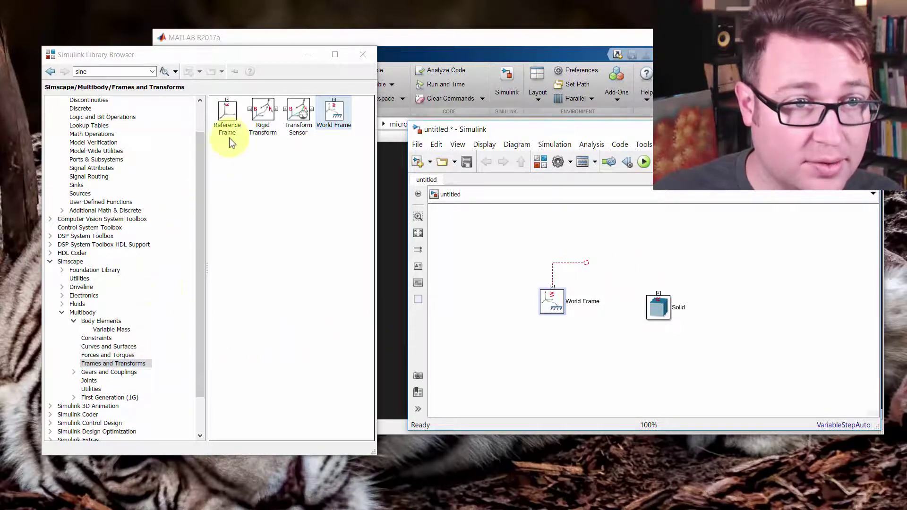
mouse_move(260, 109)
mouse_down()
mouse_move(557, 222)
mouse_move(616, 262)
mouse_move(595, 268)
mouse_move(652, 272)
mouse_move(658, 294)
mouse_up()
Arrange the blocks into a chain and view Rigid Transform's Translation settings without changing them.
click(542, 308)
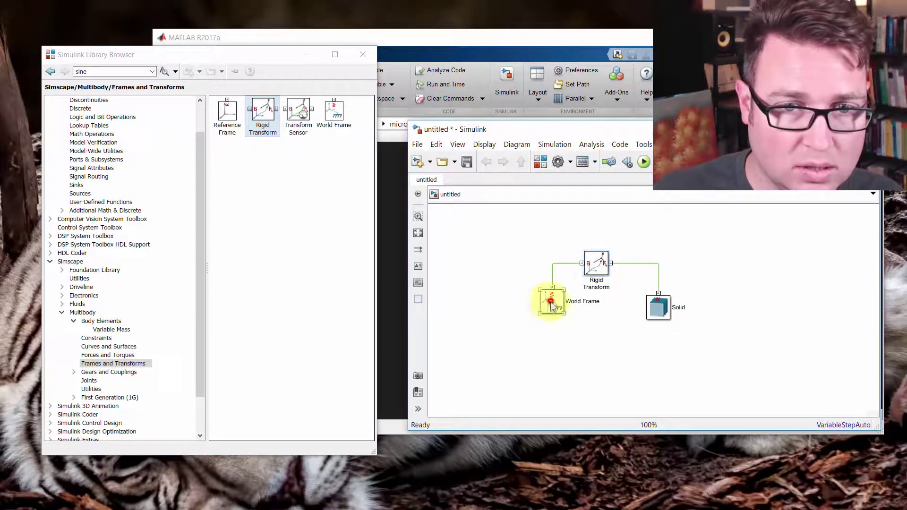
drag(542, 308, 534, 326)
drag(657, 310, 668, 320)
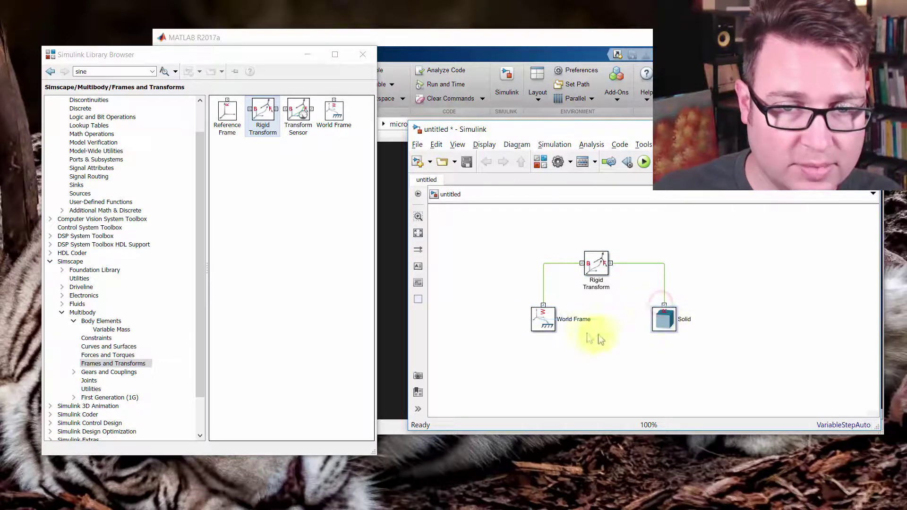
click(601, 262)
double_click(600, 263)
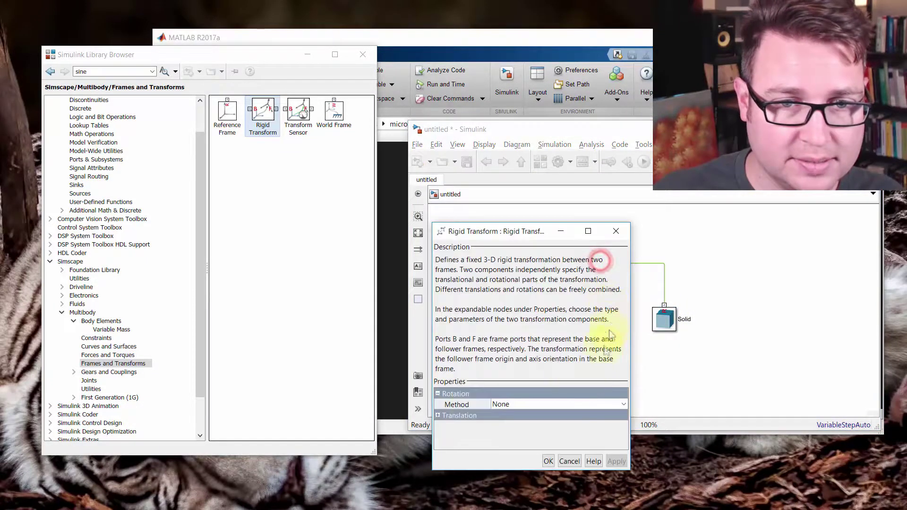
click(437, 416)
click(568, 462)
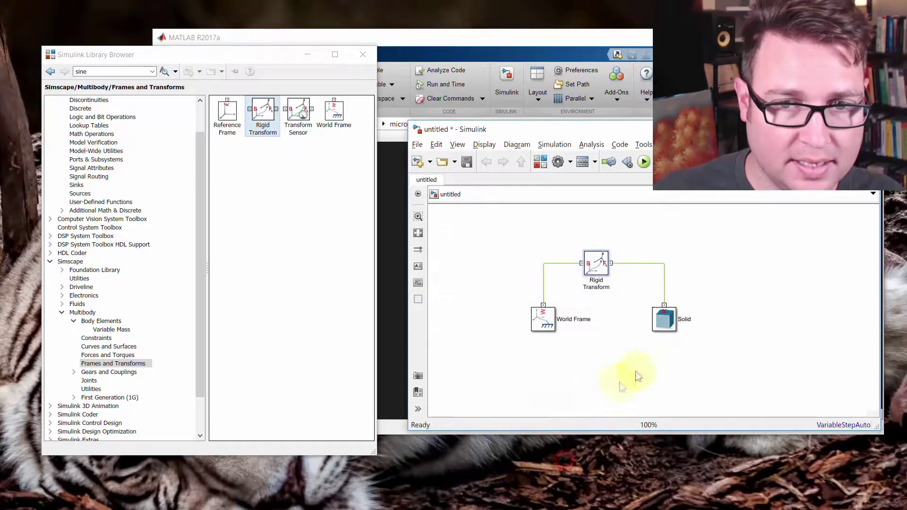
click(666, 321)
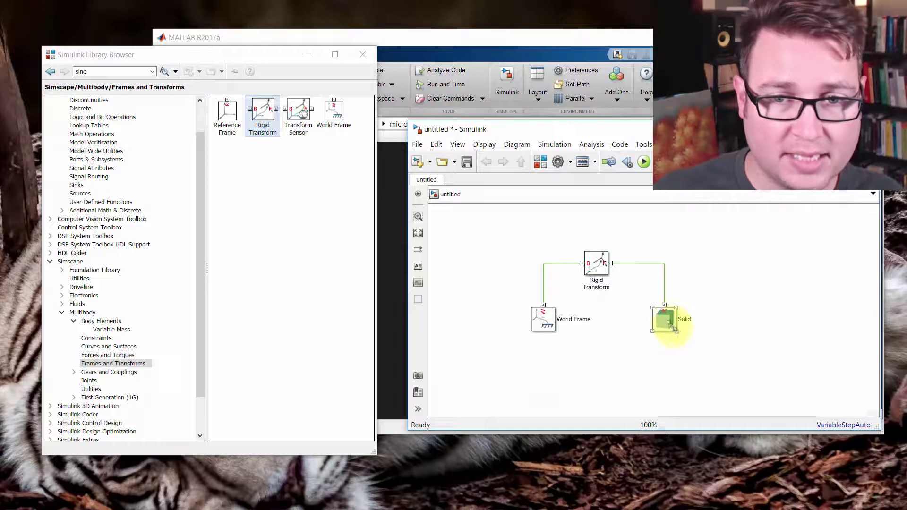
click(544, 328)
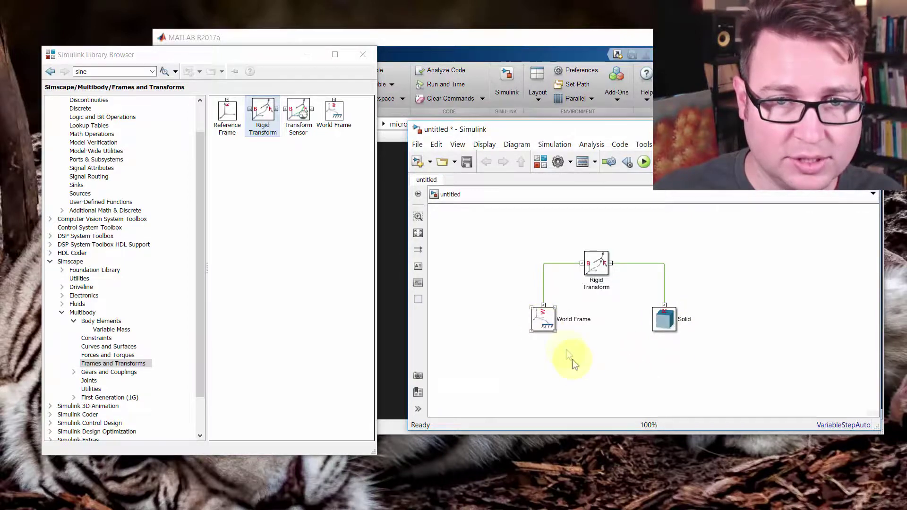
click(595, 266)
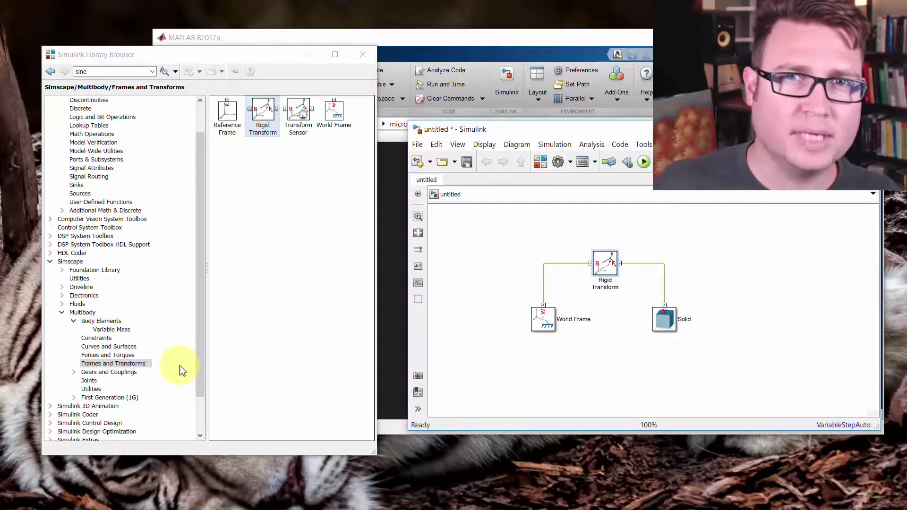
click(110, 391)
Add a Mechanism Configuration block and connect its port to the frame line.
mouse_move(228, 119)
mouse_down()
mouse_move(456, 283)
mouse_move(488, 322)
mouse_move(511, 319)
mouse_move(478, 319)
mouse_move(532, 259)
mouse_move(545, 257)
mouse_move(544, 265)
mouse_up()
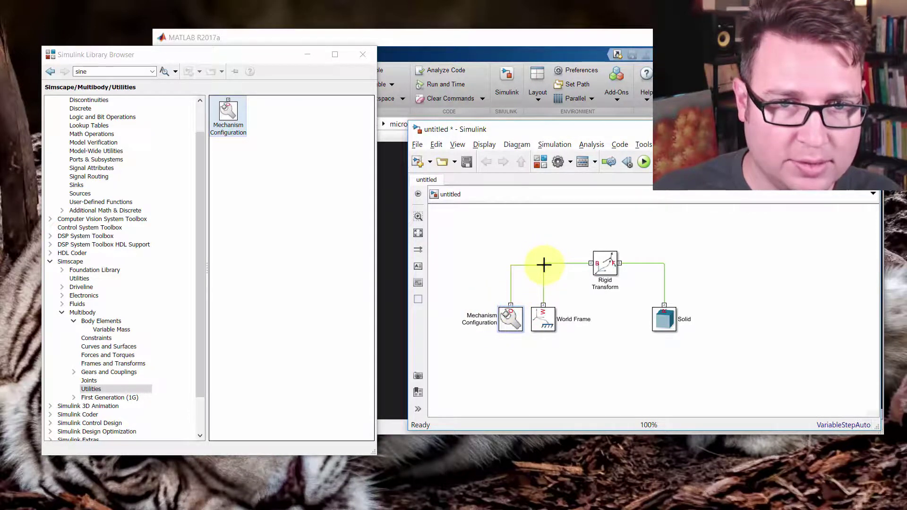
click(530, 300)
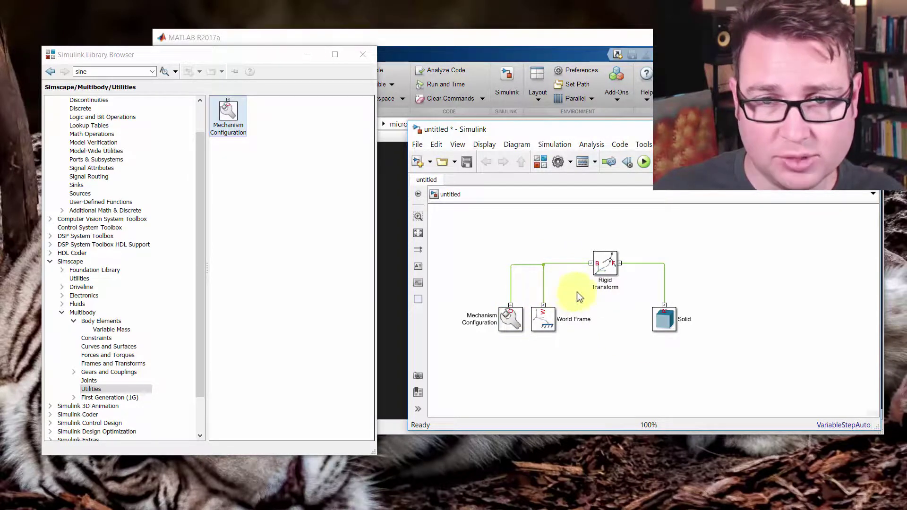
click(524, 266)
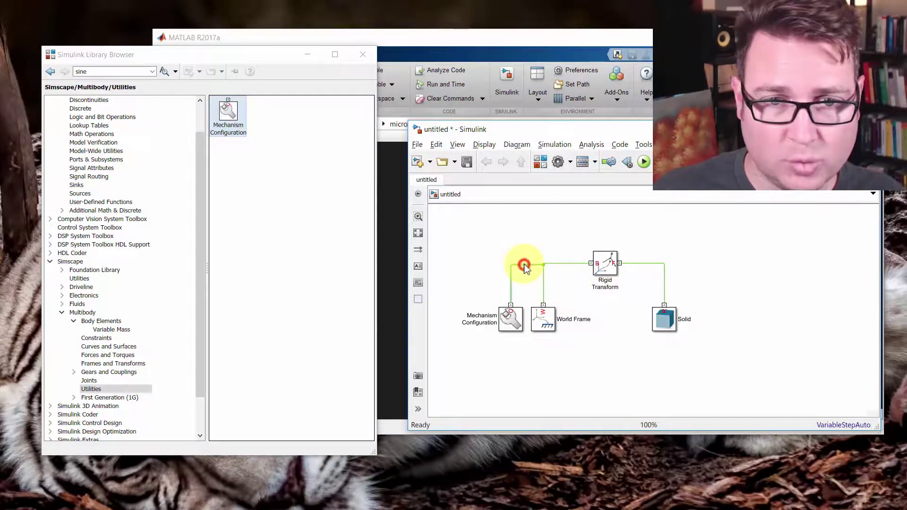
Review its constant gravity [0 0 -9.80665] m/s^2 and Linearization Delta, then close the dialog.
click(509, 320)
double_click(509, 320)
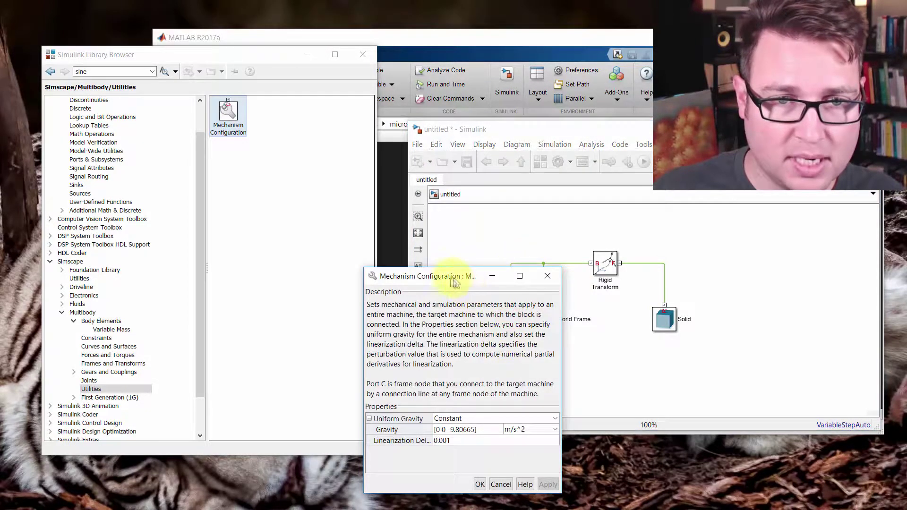
drag(443, 277, 255, 175)
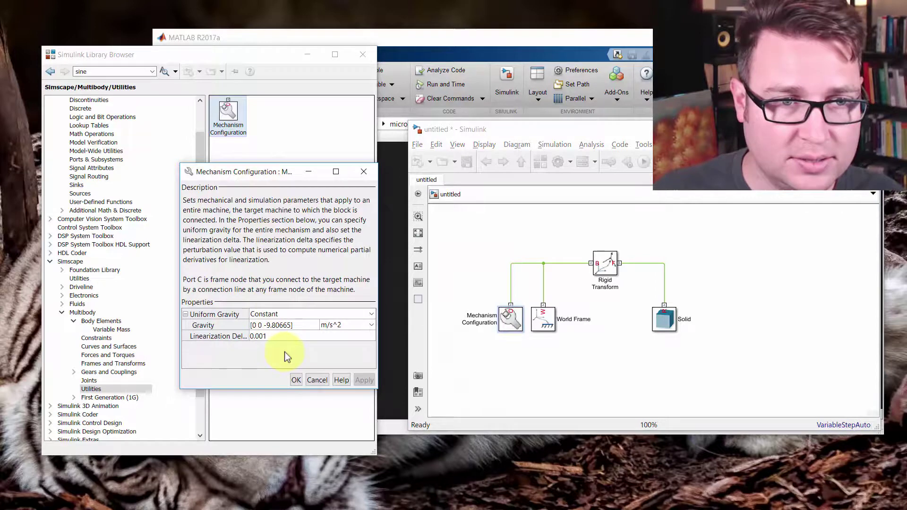
double_click(290, 329)
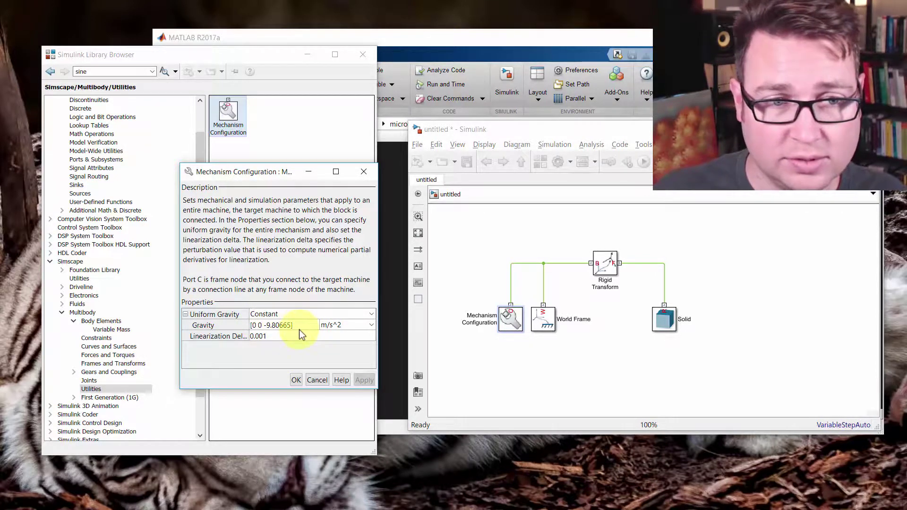
click(260, 336)
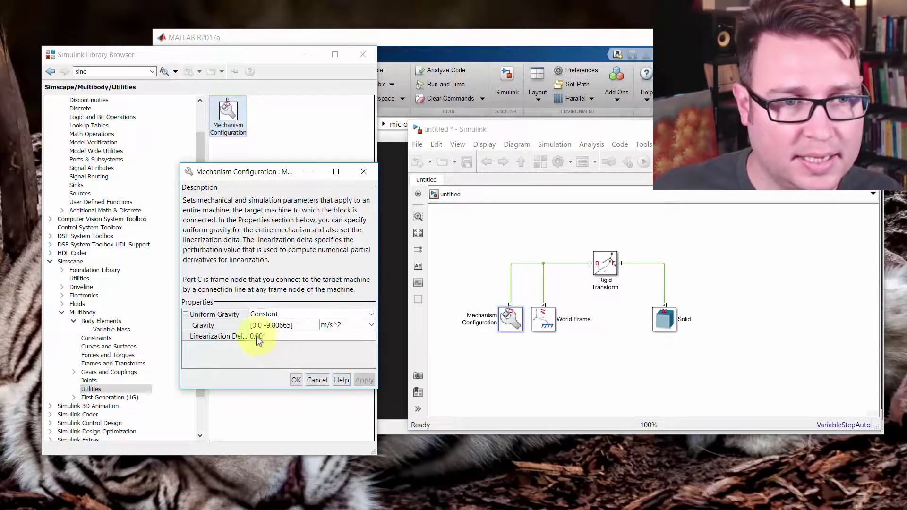
drag(251, 313, 258, 313)
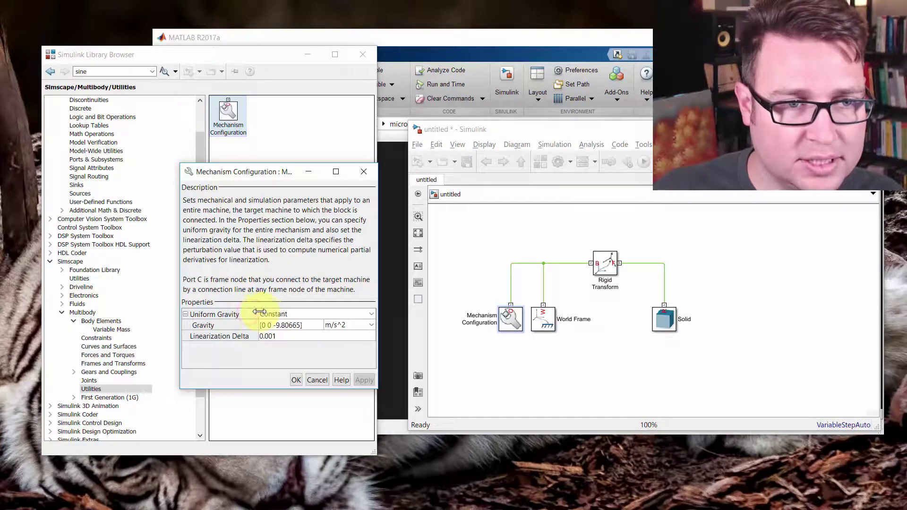
click(270, 335)
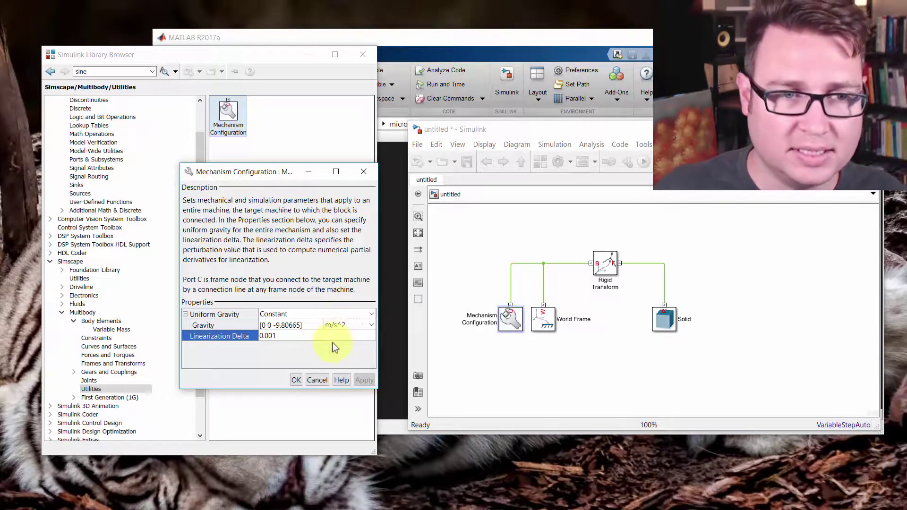
click(296, 380)
Place a Solver Configuration block from Simscape Utilities, wire it to the frame line, and fit the diagram.
click(573, 378)
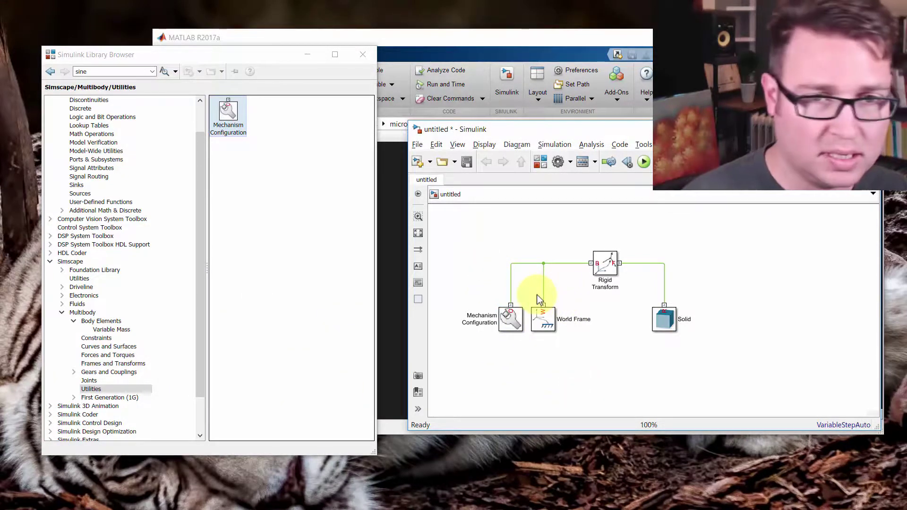
click(62, 313)
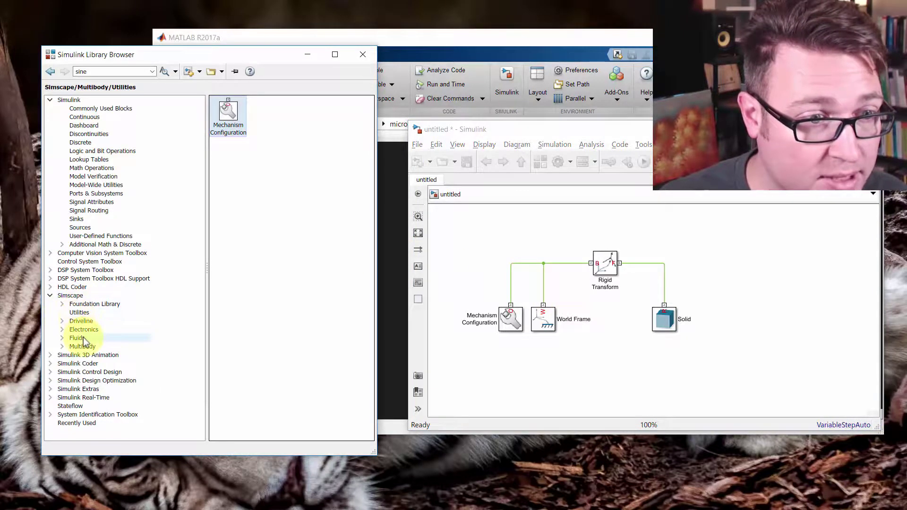
click(93, 312)
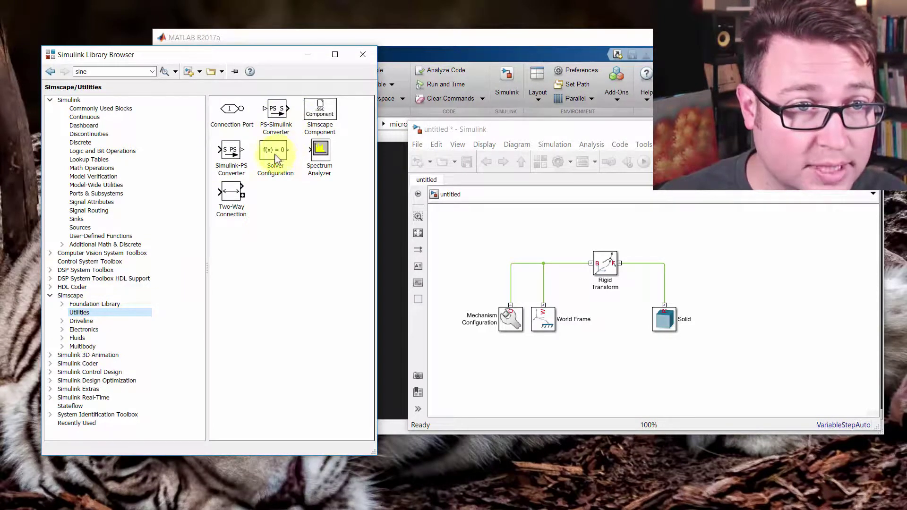
drag(275, 157, 512, 263)
click(470, 266)
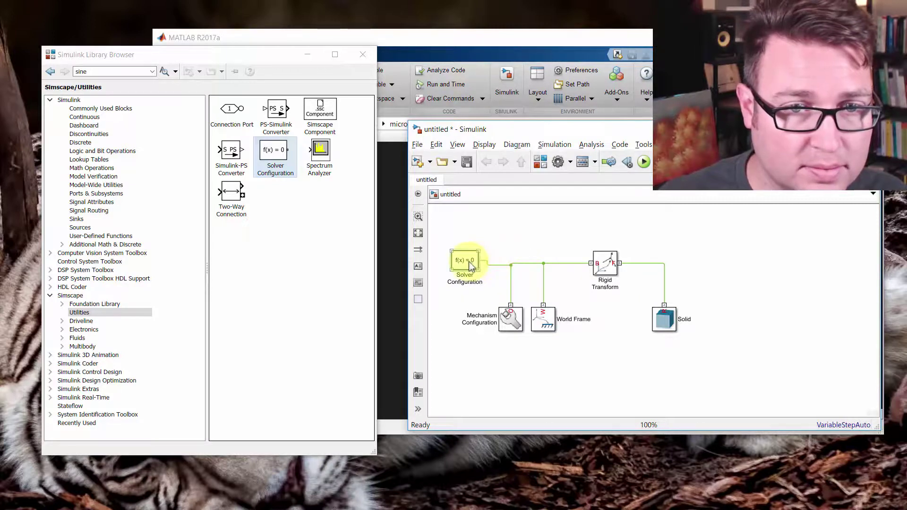
click(498, 266)
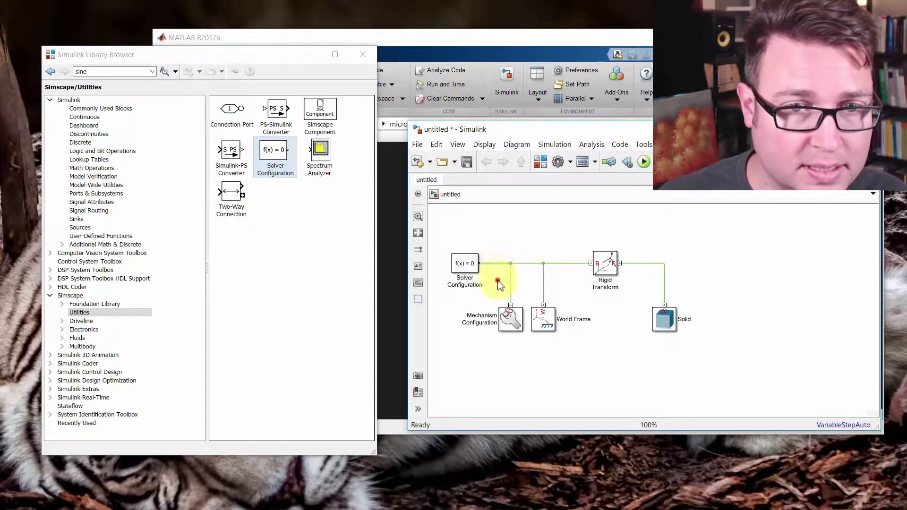
key(space)
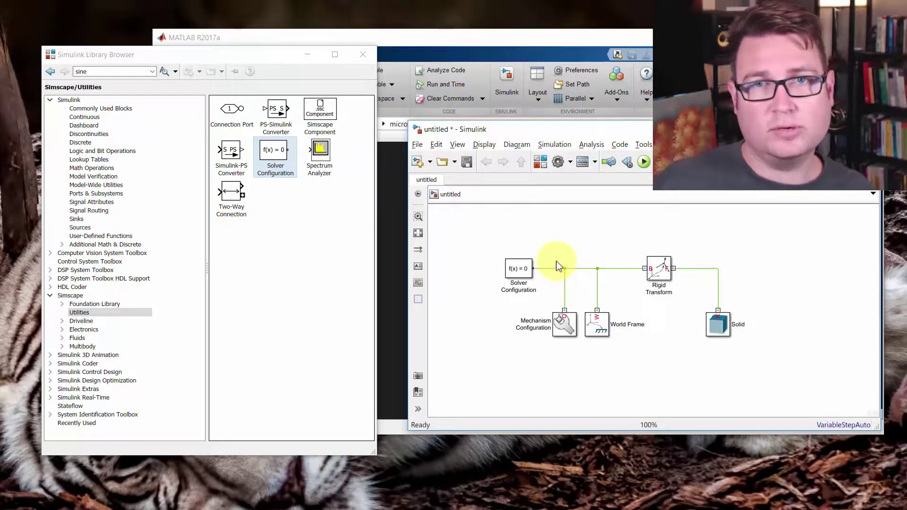
Check the Solver Configuration block's actions, then bring up the Save As dialog.
click(558, 246)
right_click(529, 266)
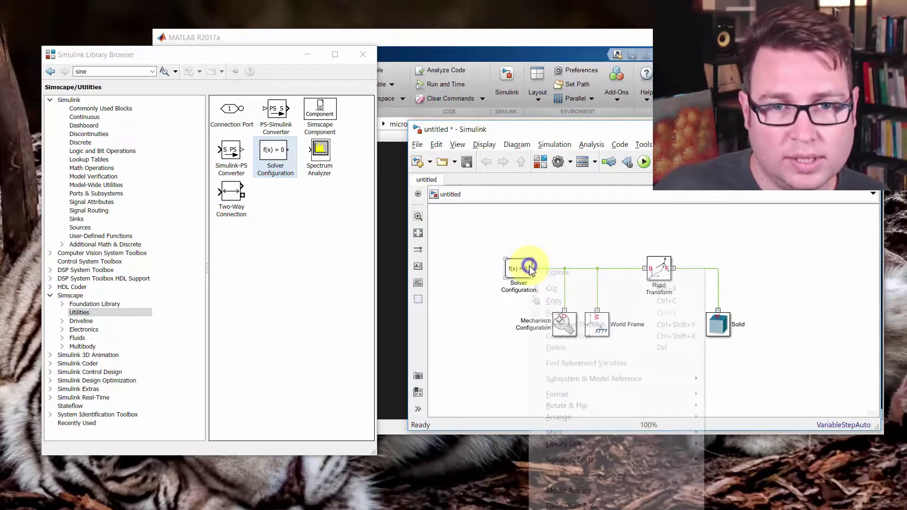
click(460, 310)
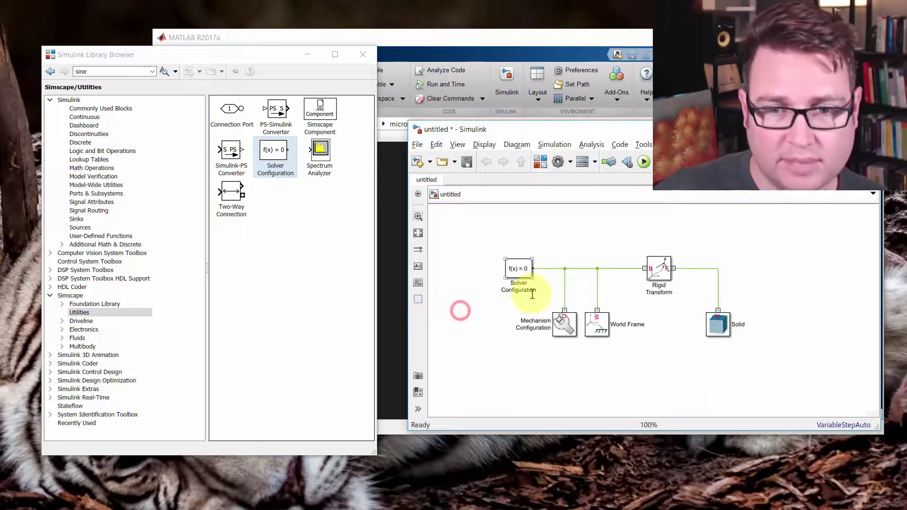
scroll(611, 246, right, 2)
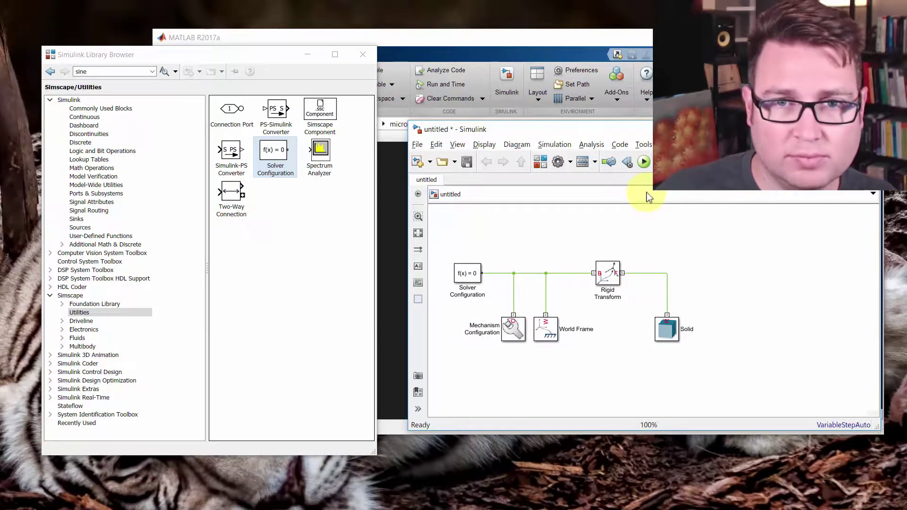
click(467, 162)
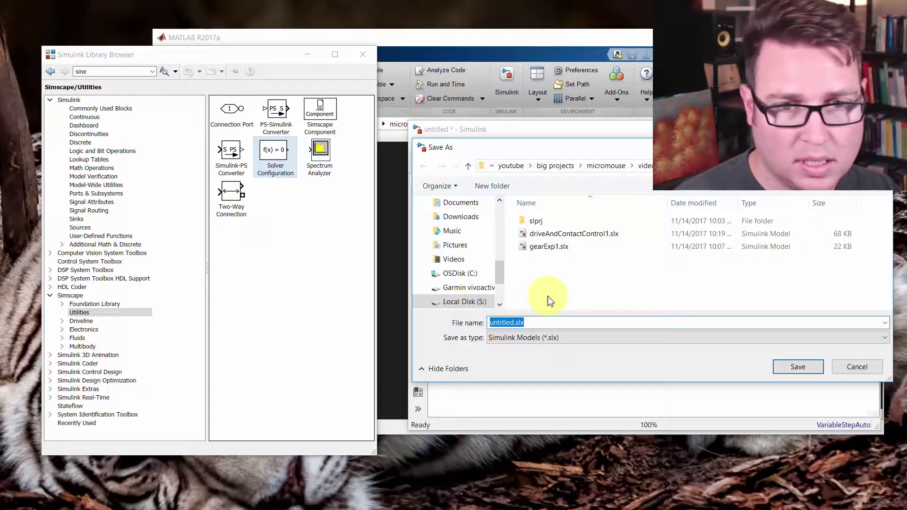
Save the model with the file name mmV1demo.
text(mm)
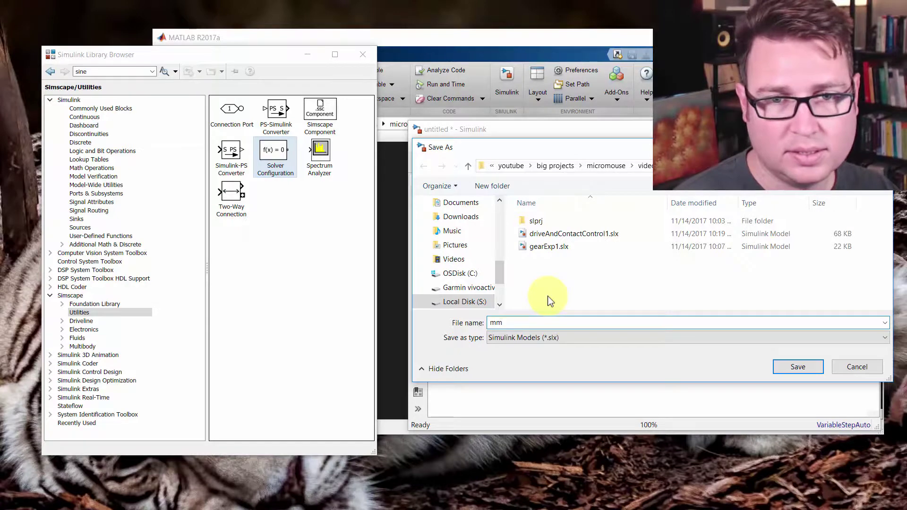
text(V1)
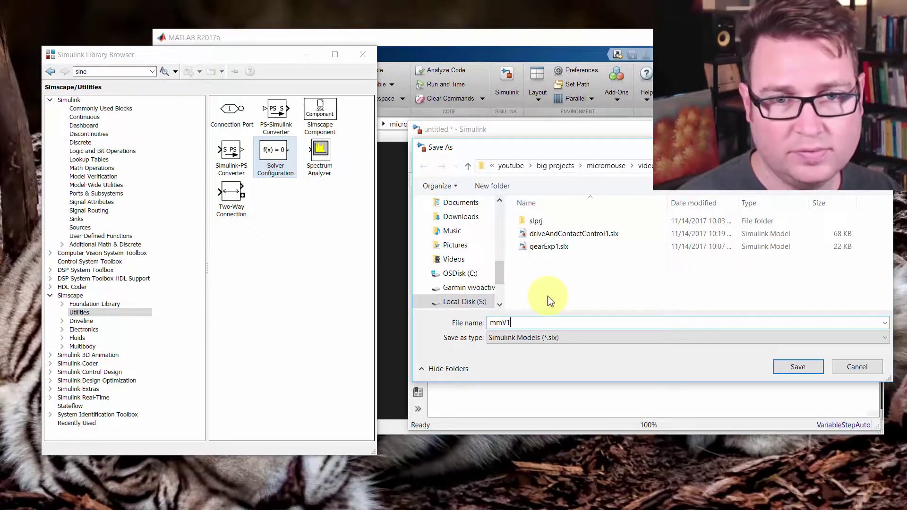
text(demo)
key(Return)
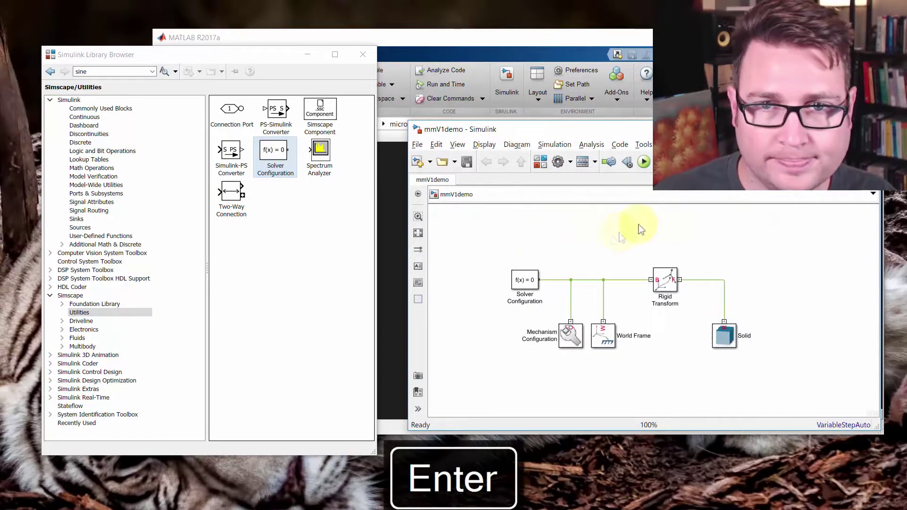
Run mmV1demo and replay the 0–10 s floor-plate animation in Mechanics Explorer.
click(643, 163)
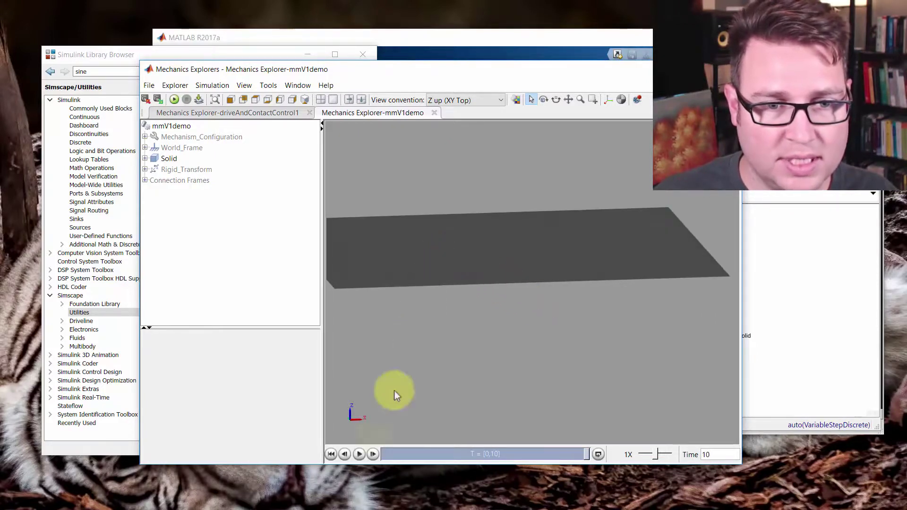
click(359, 454)
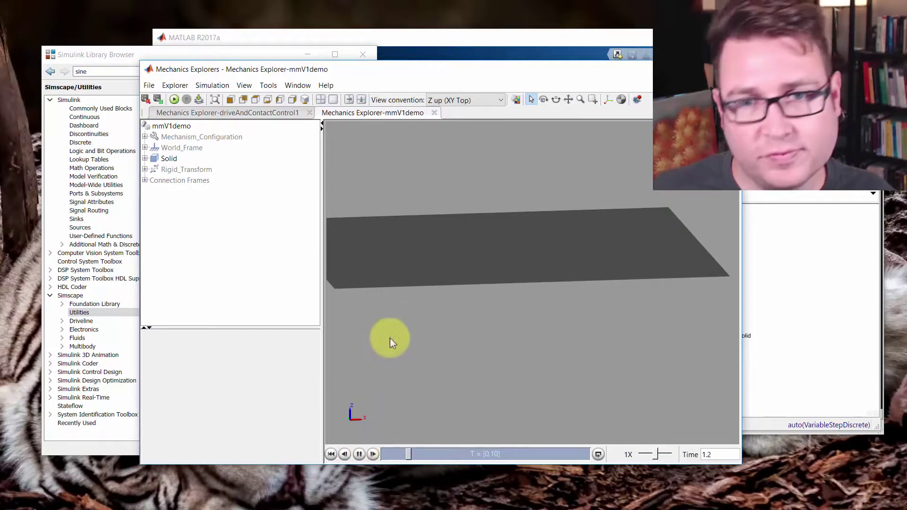